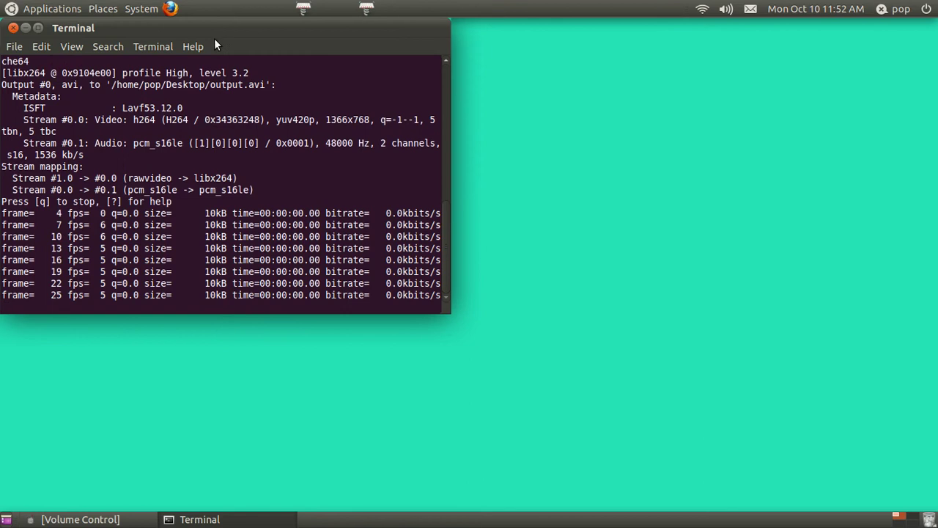
Step: Minimize the terminal, then browse the Applications, Places and System menus in the top panel
{"action": "left_click", "coordinate": [26, 29]}
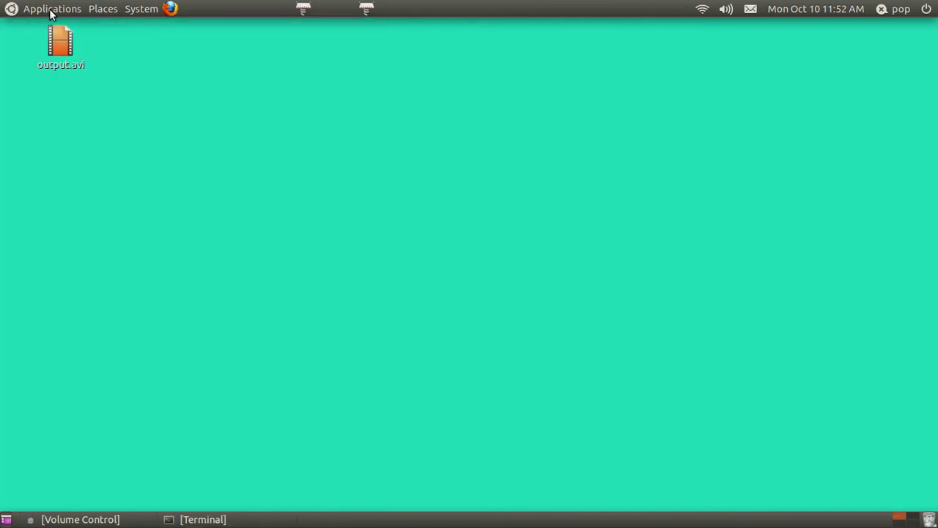
{"action": "left_click", "coordinate": [51, 9]}
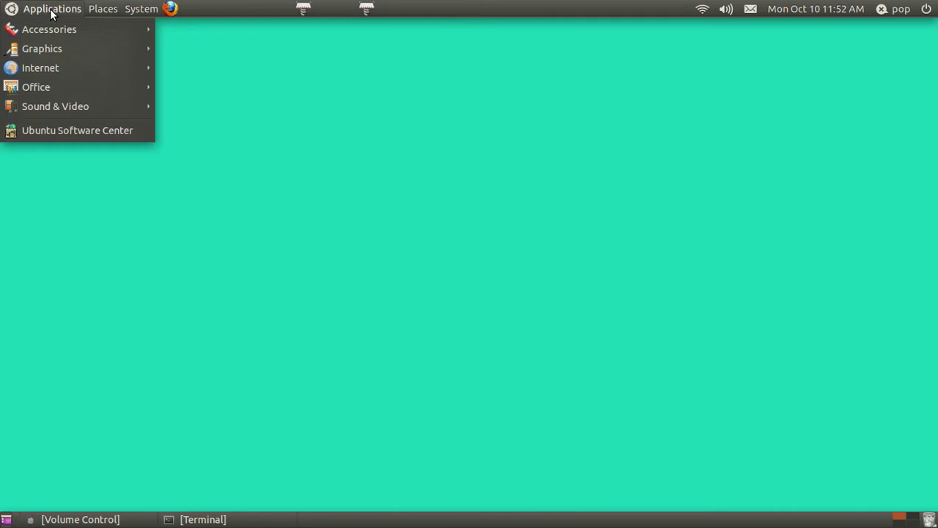
{"action": "left_click", "coordinate": [96, 9]}
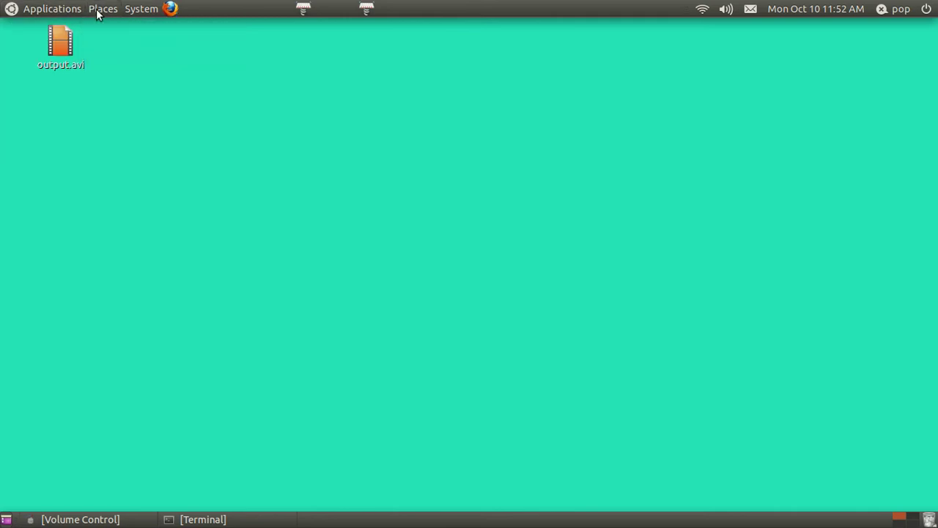
{"action": "left_click", "coordinate": [134, 9]}
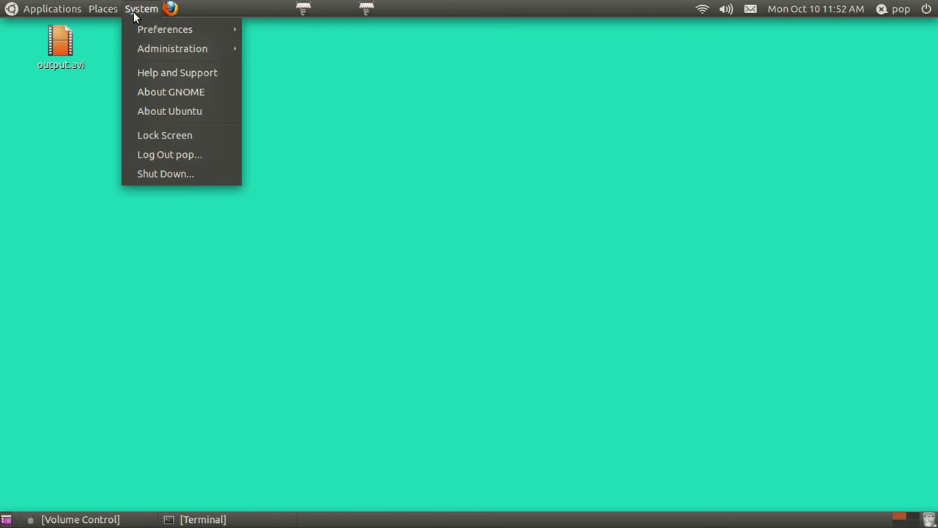
Step: Dismiss the System menu, open garage.odt from its panel launcher, and close it again
{"action": "left_click", "coordinate": [302, 10]}
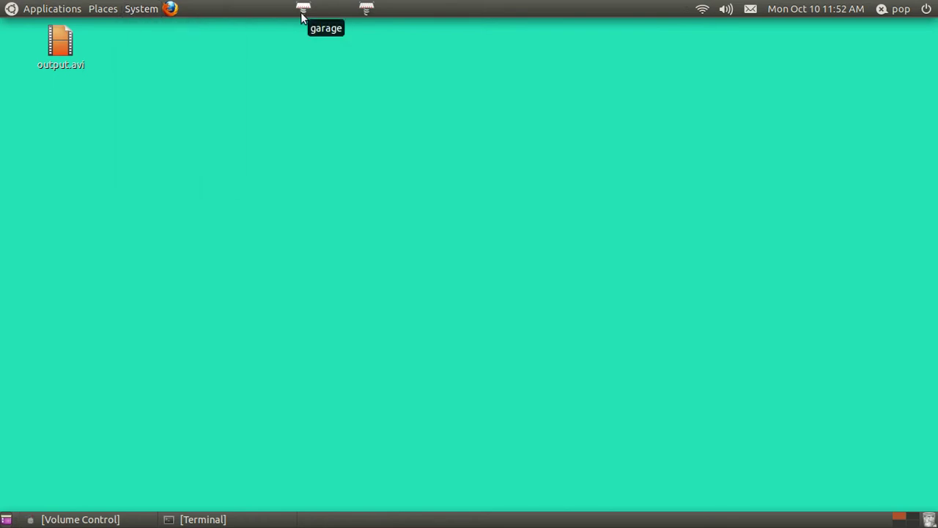
{"action": "left_click", "coordinate": [302, 10]}
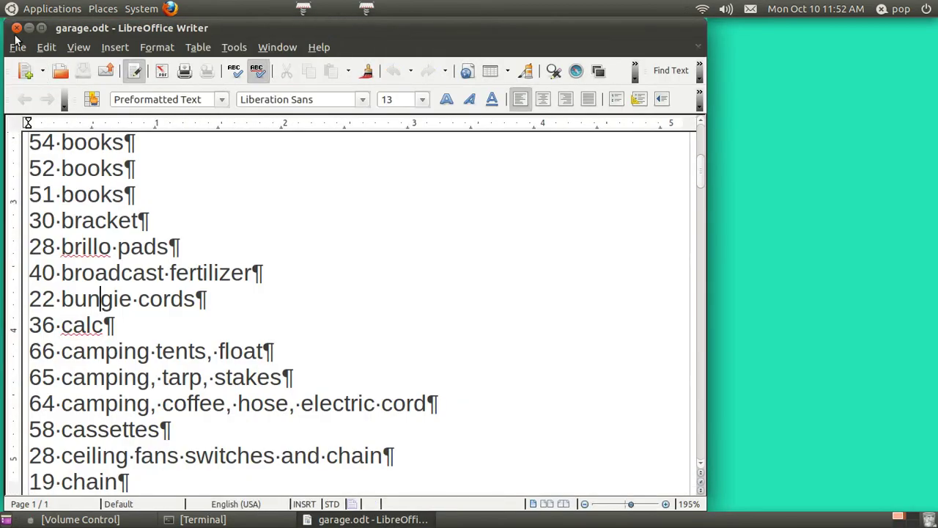
{"action": "left_click", "coordinate": [17, 28]}
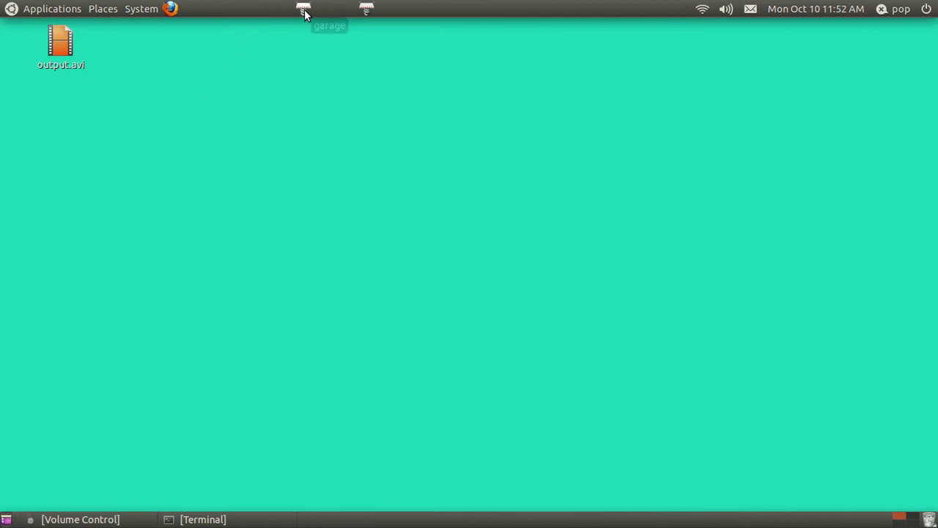
Step: Open and dismiss the panel's context menu, then go to System > Preferences
{"action": "right_click", "coordinate": [259, 13]}
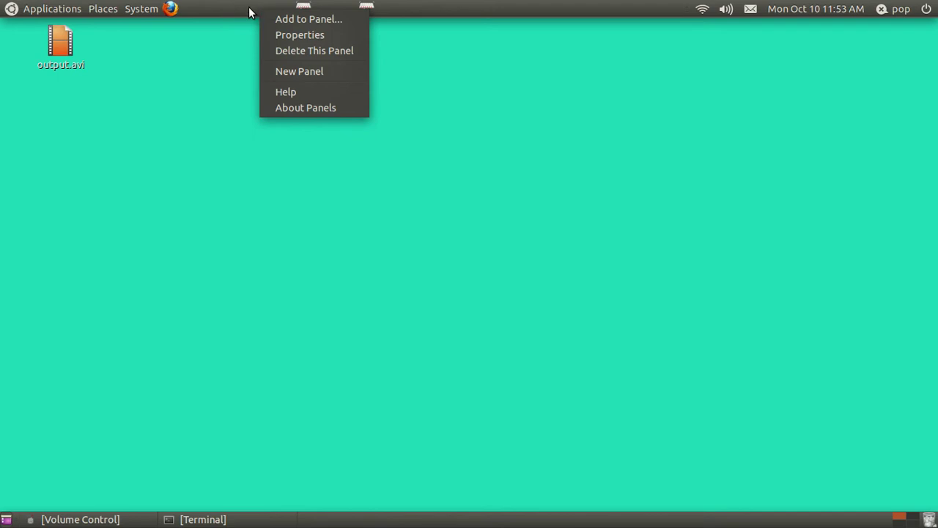
{"action": "left_click", "coordinate": [247, 11]}
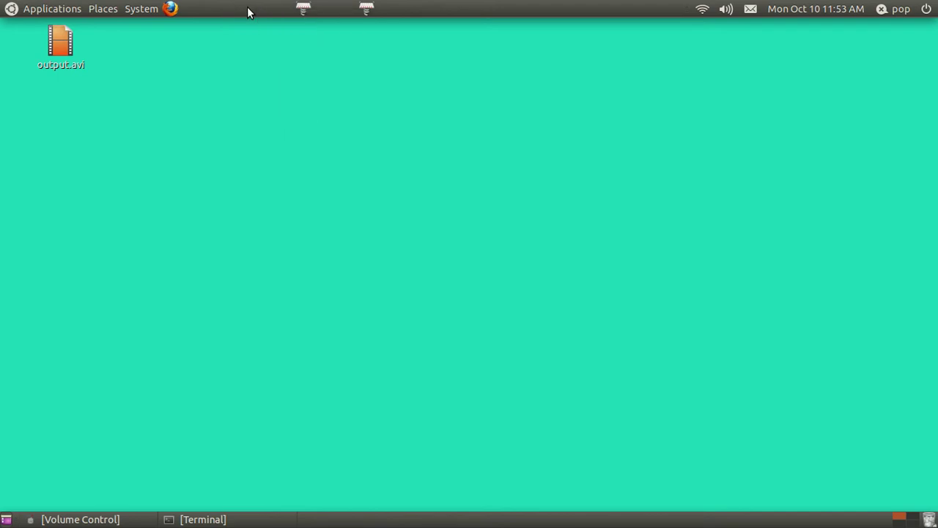
{"action": "left_click", "coordinate": [144, 12]}
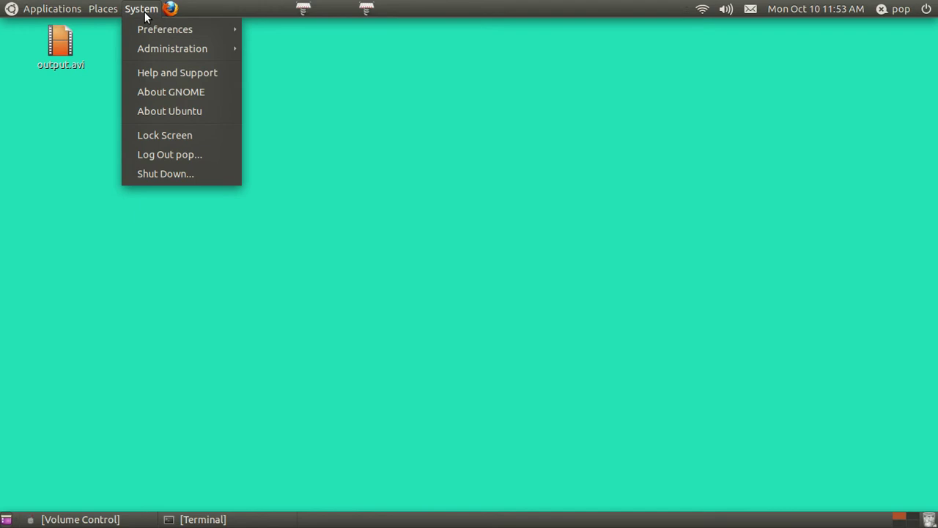
{"action": "mouse_move", "coordinate": [151, 29]}
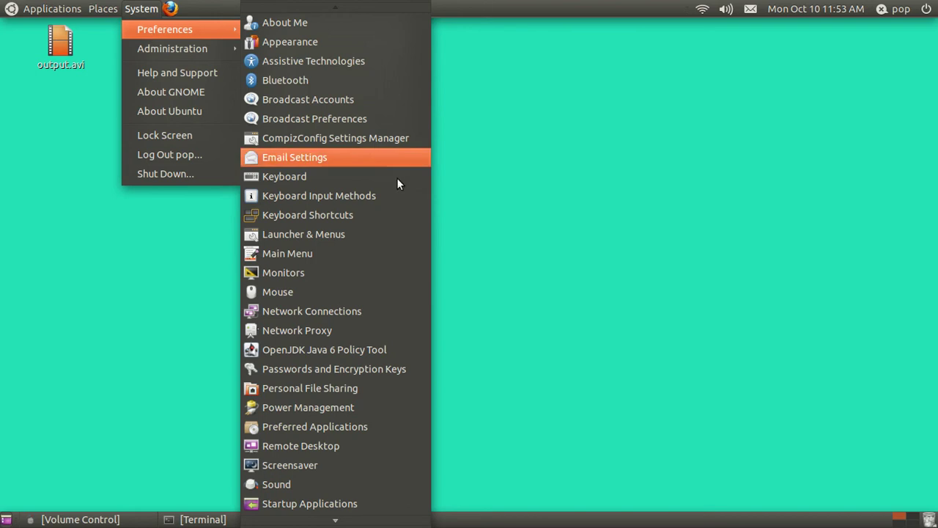
Step: Launch Keyboard Shortcuts, maximize its window, and collapse the Sound and Desktop groups
{"action": "left_click", "coordinate": [375, 212]}
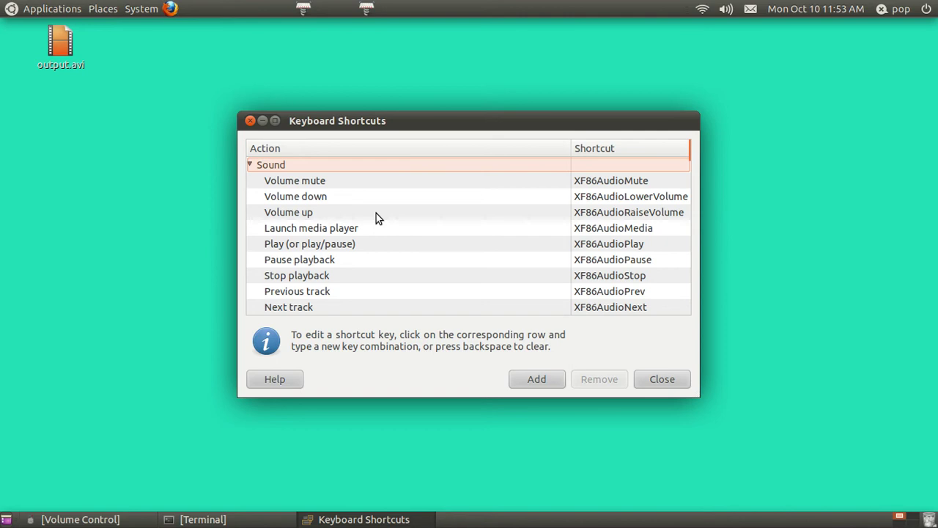
{"action": "left_click", "coordinate": [276, 121]}
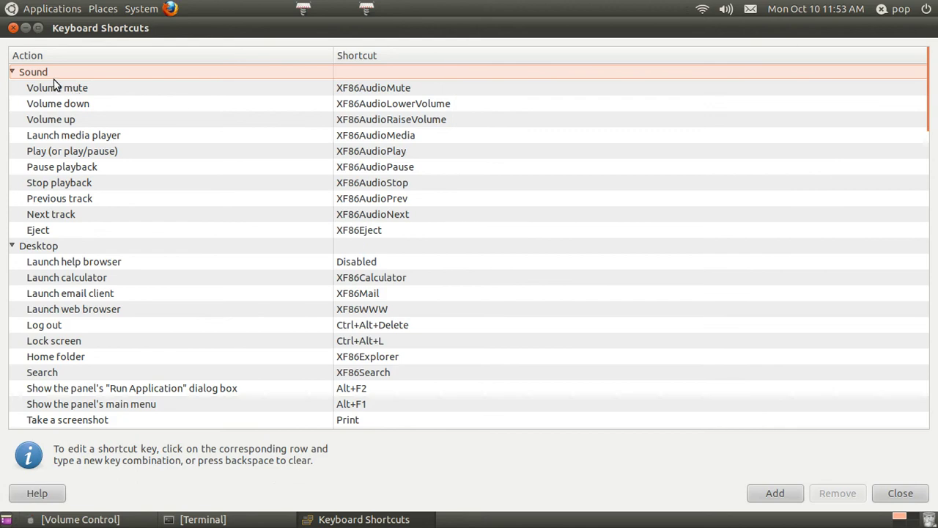
{"action": "left_click", "coordinate": [13, 73]}
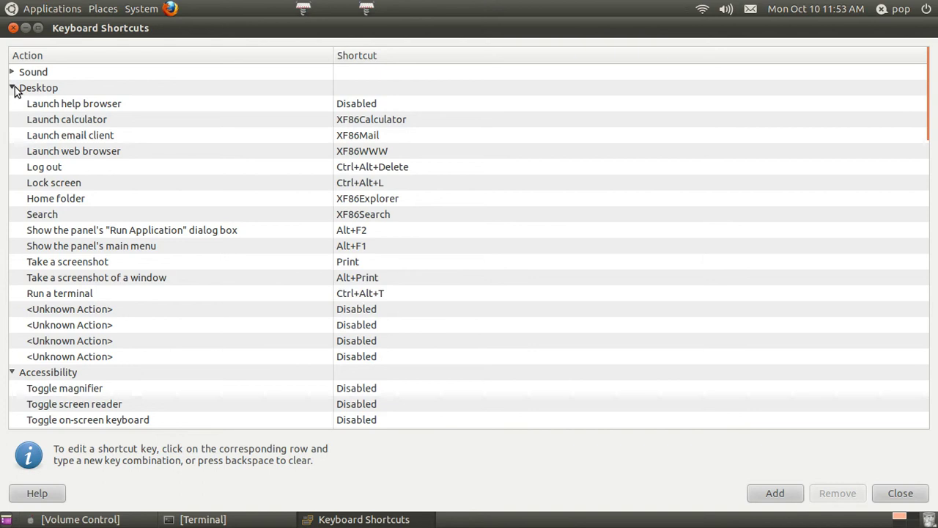
{"action": "left_click", "coordinate": [13, 88]}
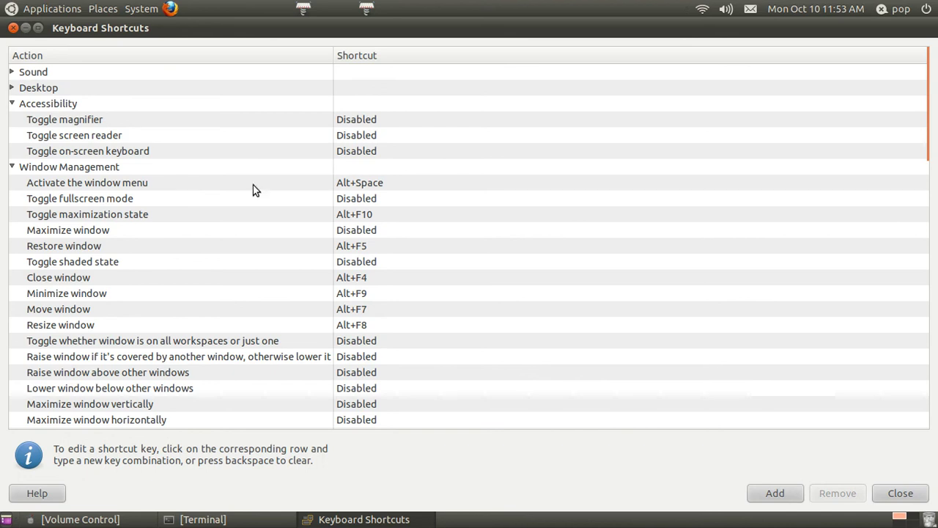
Step: Try Alt+Space, Ctrl+Space and Alt+B as the 'Activate the window menu' shortcut
{"action": "left_click", "coordinate": [364, 185]}
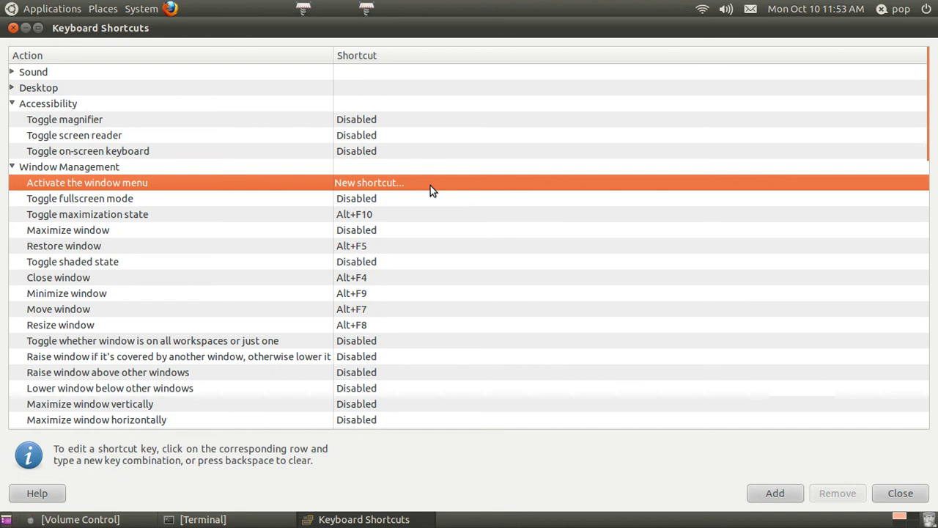
{"action": "key", "text": "alt+space"}
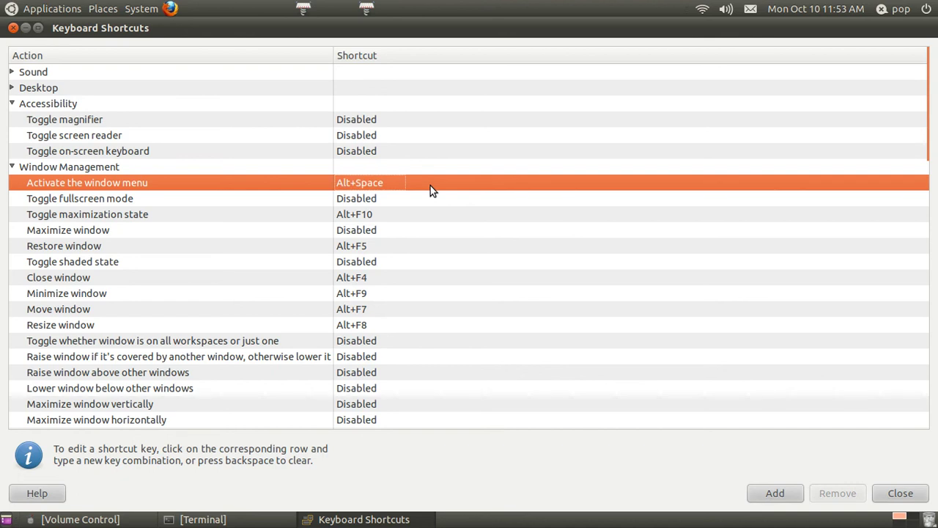
{"action": "left_click", "coordinate": [432, 188]}
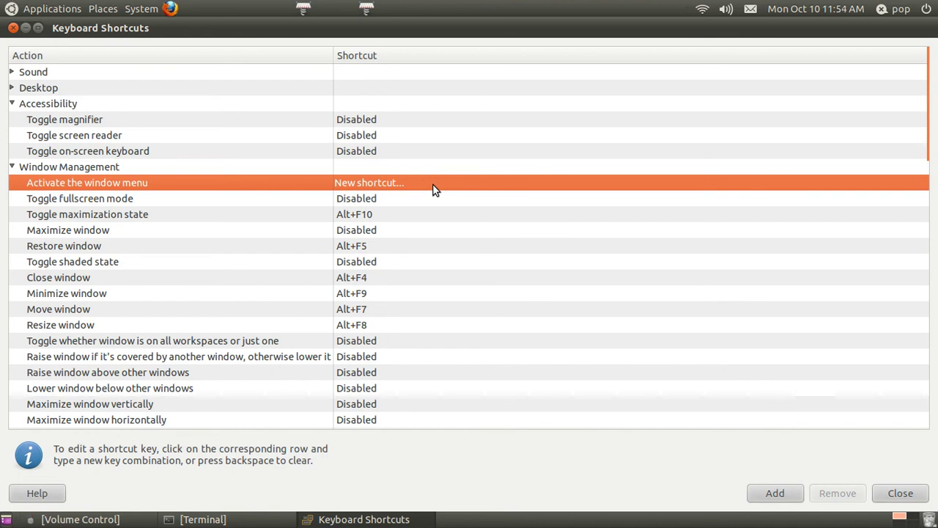
{"action": "key", "text": "ctrl+space"}
{"action": "left_click", "coordinate": [398, 184]}
{"action": "key", "text": "alt+b"}
Step: Clear the window-menu shortcut to Disabled, set it back to Alt+Space, and collapse Window Management
{"action": "left_click", "coordinate": [398, 184]}
{"action": "key", "text": "alt+space"}
{"action": "left_click", "coordinate": [397, 183]}
{"action": "key", "text": "BackSpace"}
{"action": "left_click", "coordinate": [397, 184]}
{"action": "key", "text": "alt+space"}
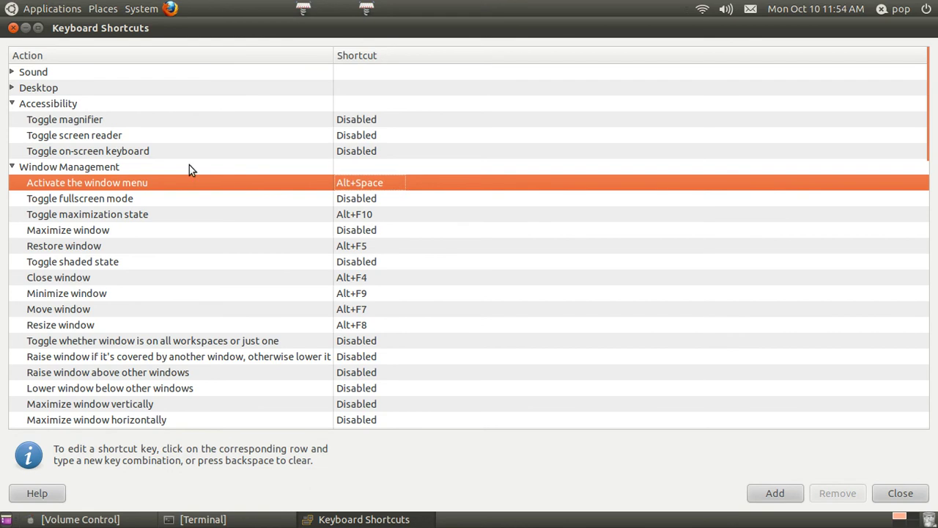
{"action": "left_click", "coordinate": [12, 167]}
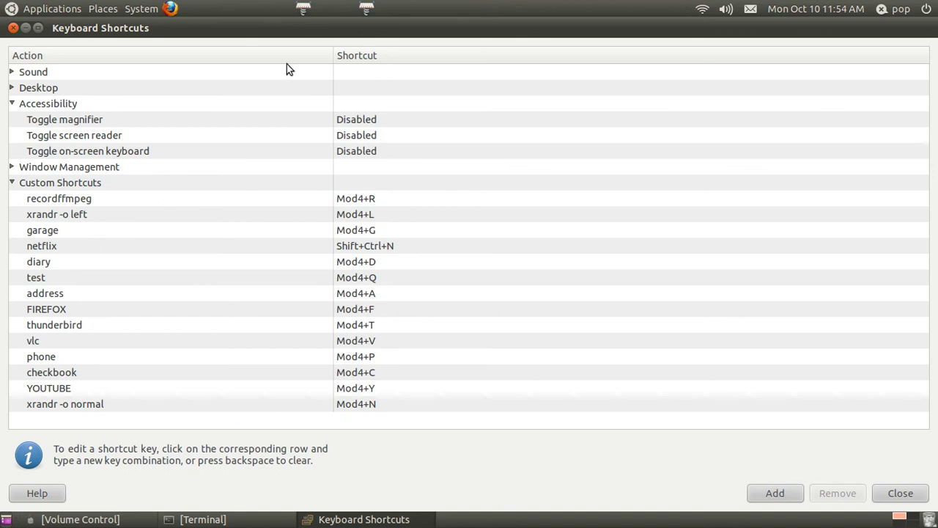
Step: Open and close garage.odt from the panel, then launch a LibreOffice document with Super+D
{"action": "left_click", "coordinate": [304, 9]}
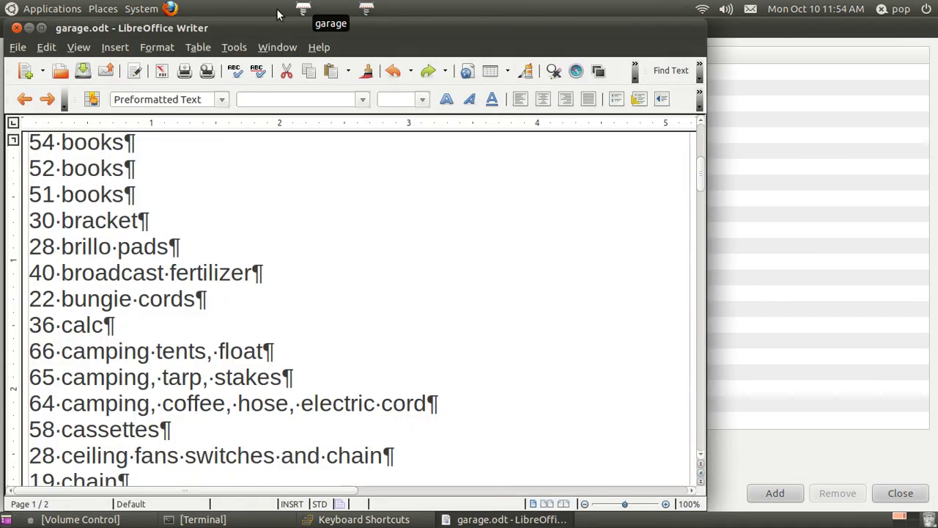
{"action": "left_click", "coordinate": [16, 28]}
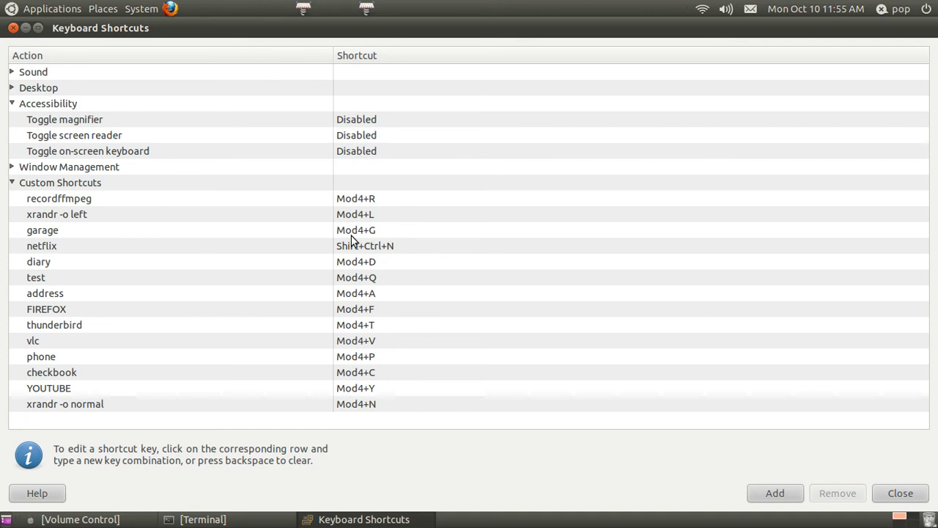
{"action": "key", "text": "super+d"}
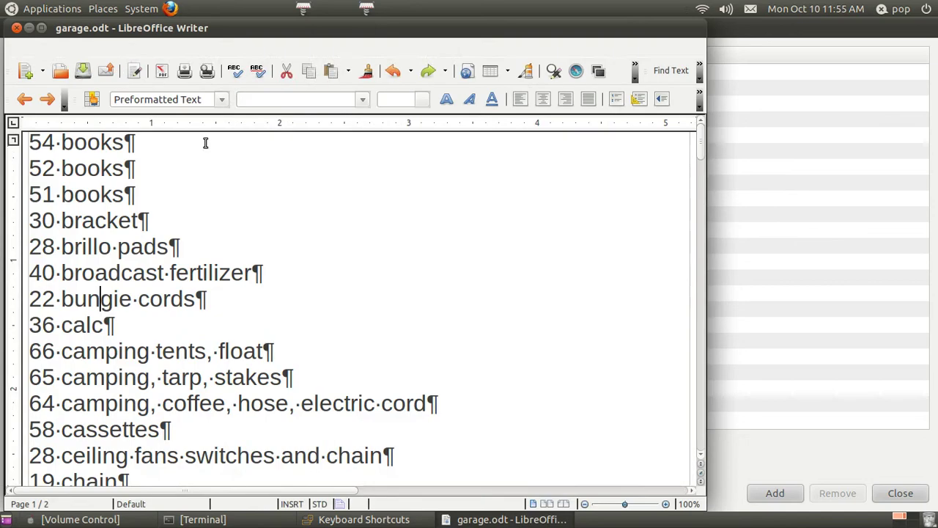
Step: Close the garage.odt Writer window and the cal.ods Calc window
{"action": "left_click", "coordinate": [16, 28]}
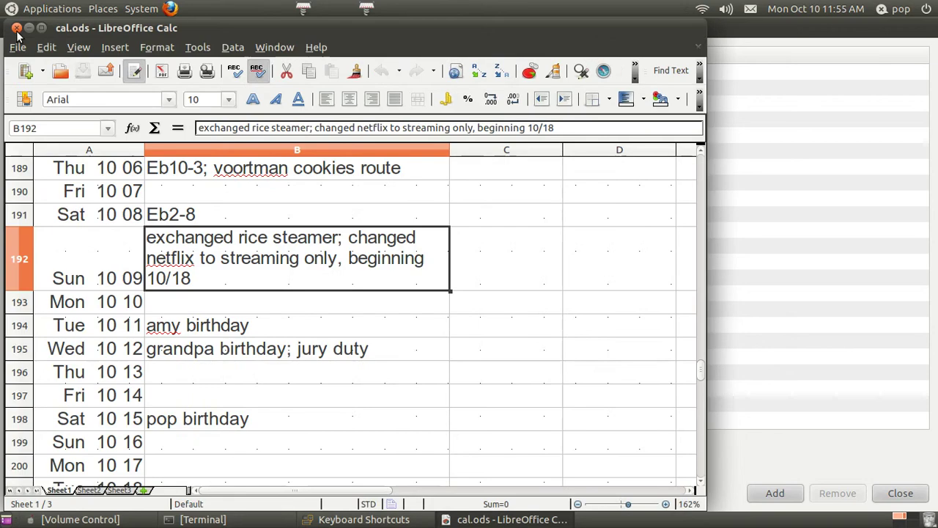
{"action": "left_click", "coordinate": [17, 29]}
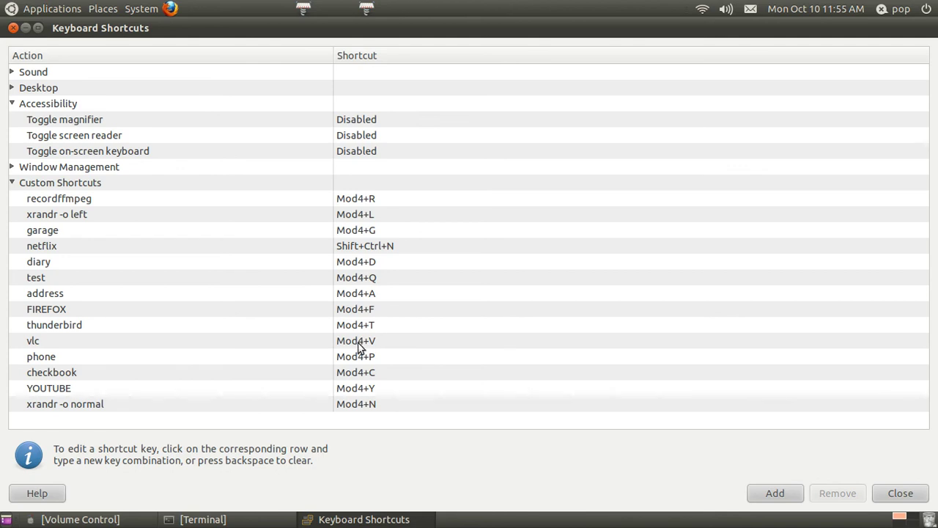
Step: Launch VLC with Super+V and close it, then open YouTube in Firefox with Super+Y
{"action": "key", "text": "super+v"}
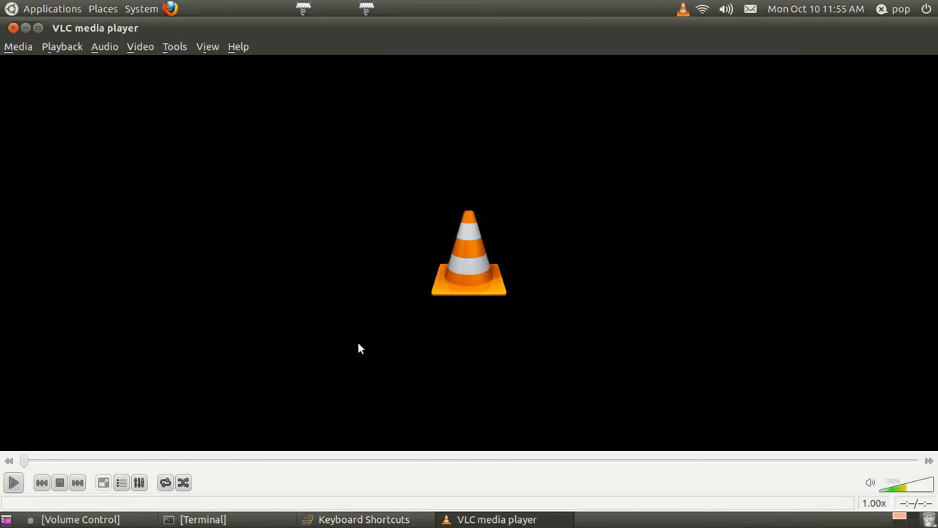
{"action": "left_click", "coordinate": [13, 28]}
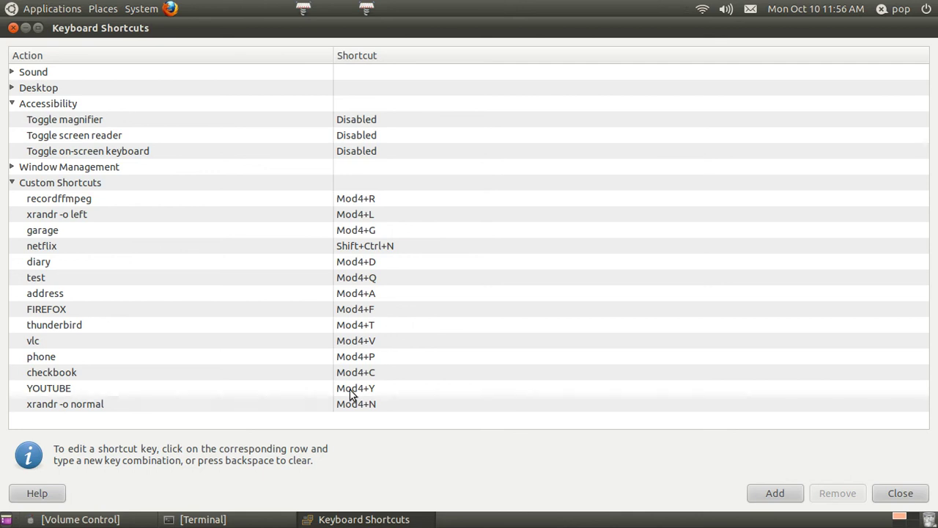
{"action": "key", "text": "super+y"}
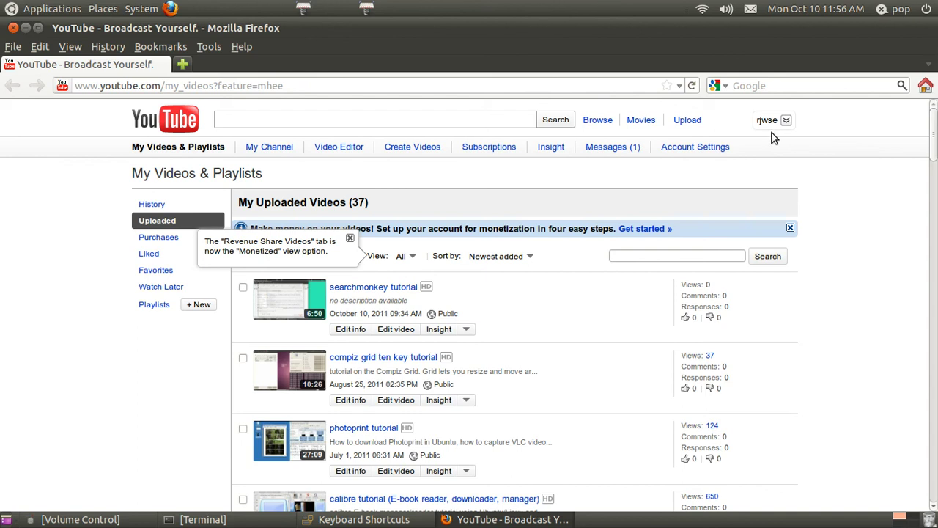
Step: Close the Firefox window showing the YouTube uploaded-videos page
{"action": "left_click", "coordinate": [12, 29]}
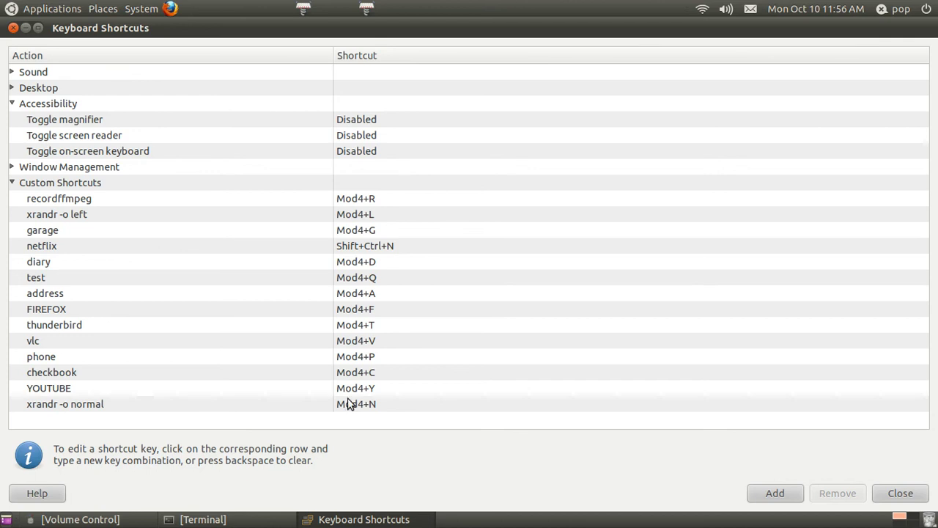
{"action": "double_click", "coordinate": [287, 394]}
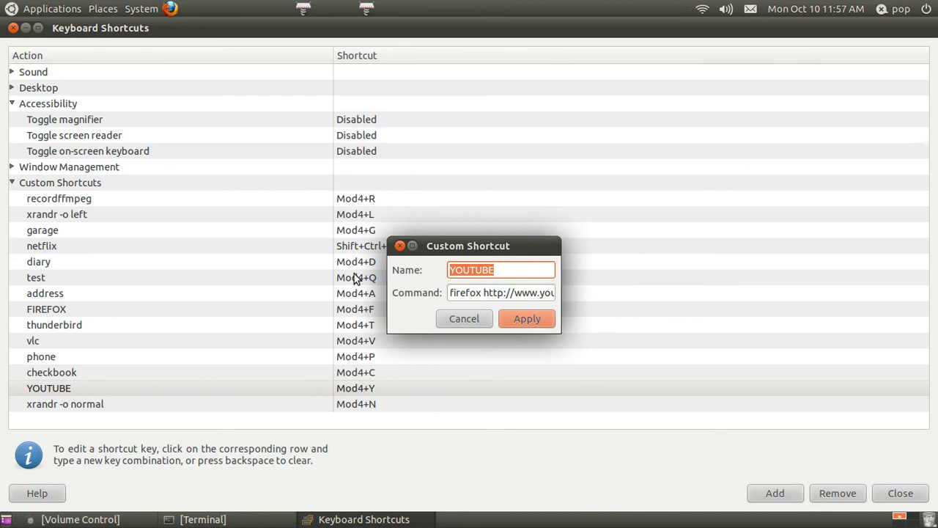
{"action": "left_click", "coordinate": [412, 247]}
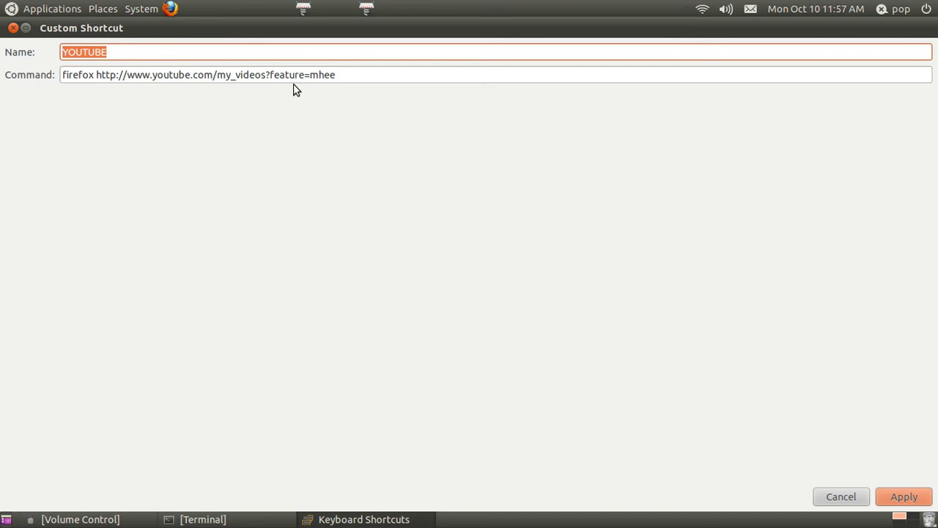
{"action": "left_click", "coordinate": [14, 29]}
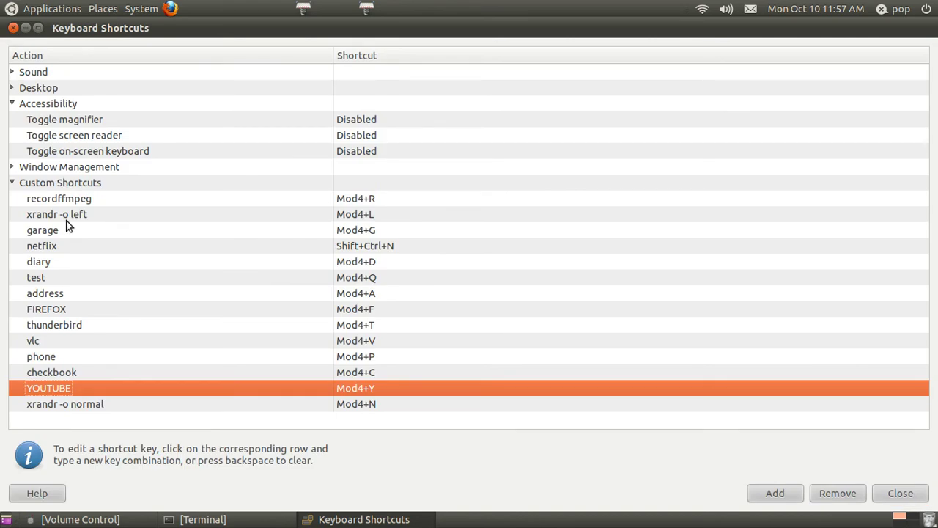
{"action": "double_click", "coordinate": [102, 251]}
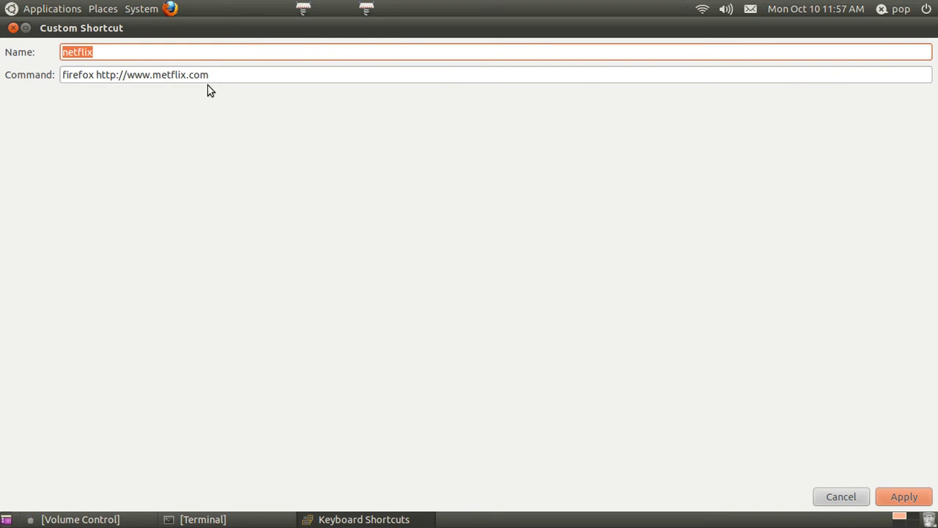
{"action": "left_click", "coordinate": [13, 28]}
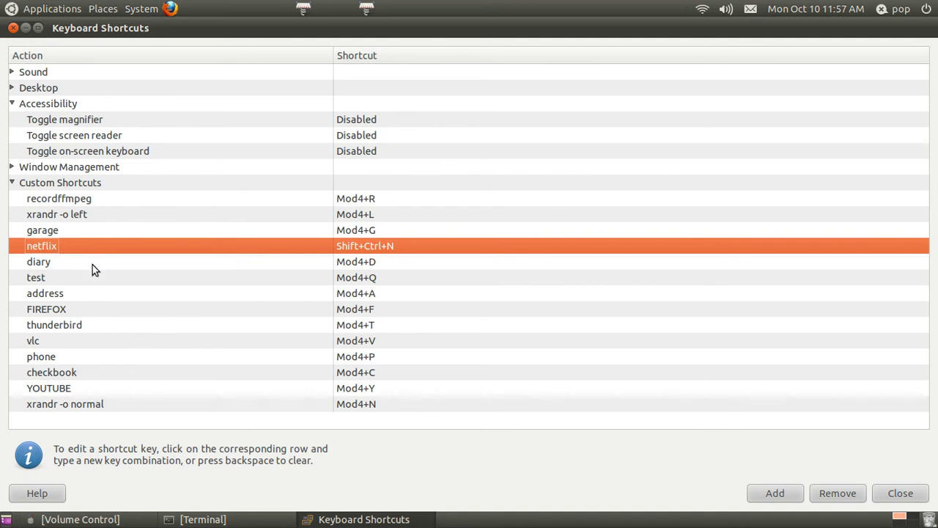
{"action": "double_click", "coordinate": [180, 325]}
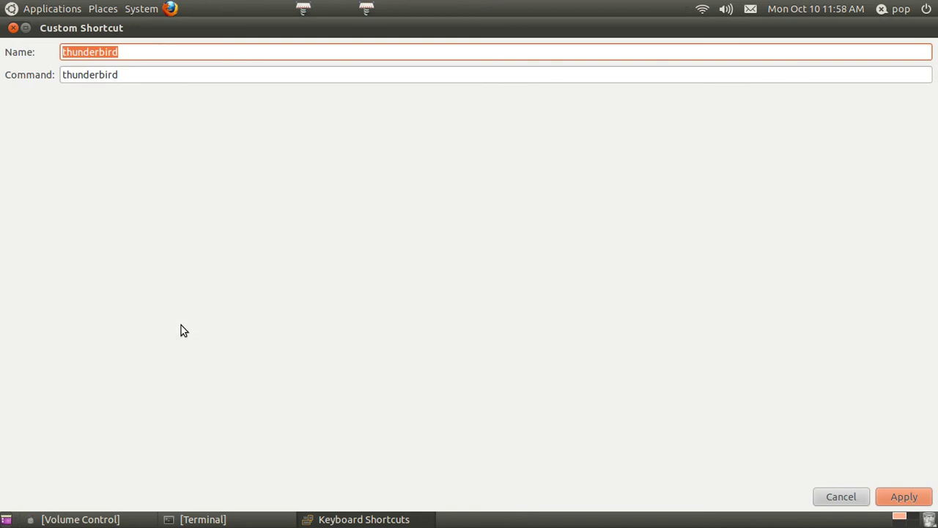
{"action": "left_click", "coordinate": [13, 28]}
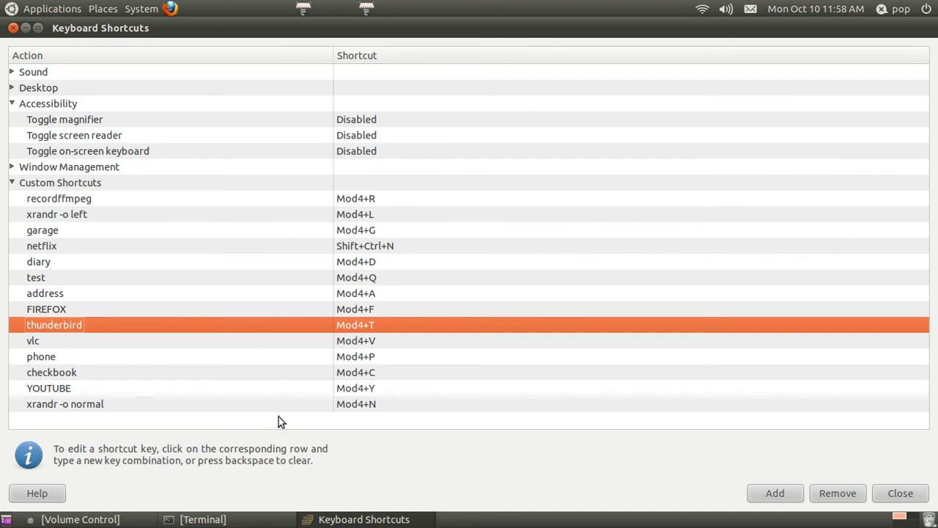
Step: Add a custom shortcut with name 'gedit' and command 'gedit', and apply it
{"action": "left_click", "coordinate": [772, 496]}
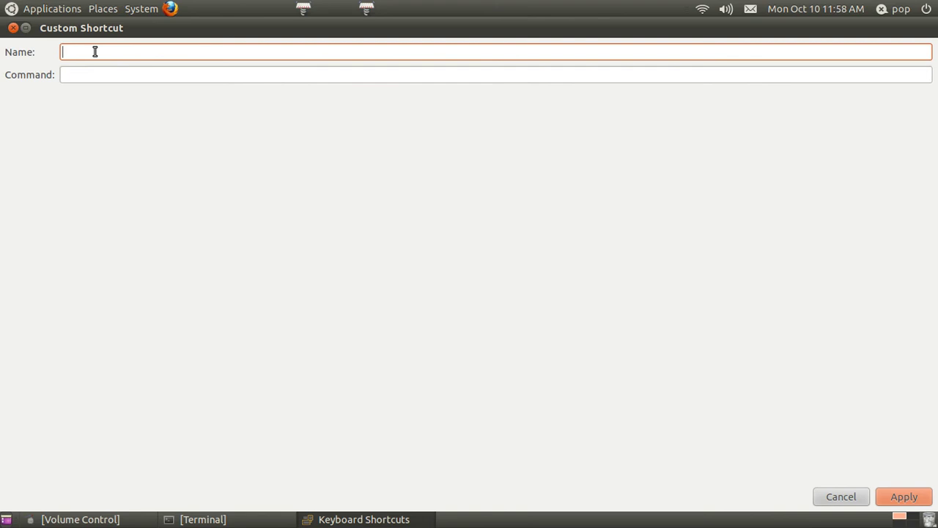
{"action": "type", "text": "gedit"}
{"action": "left_click", "coordinate": [85, 75]}
{"action": "type", "text": "gedit"}
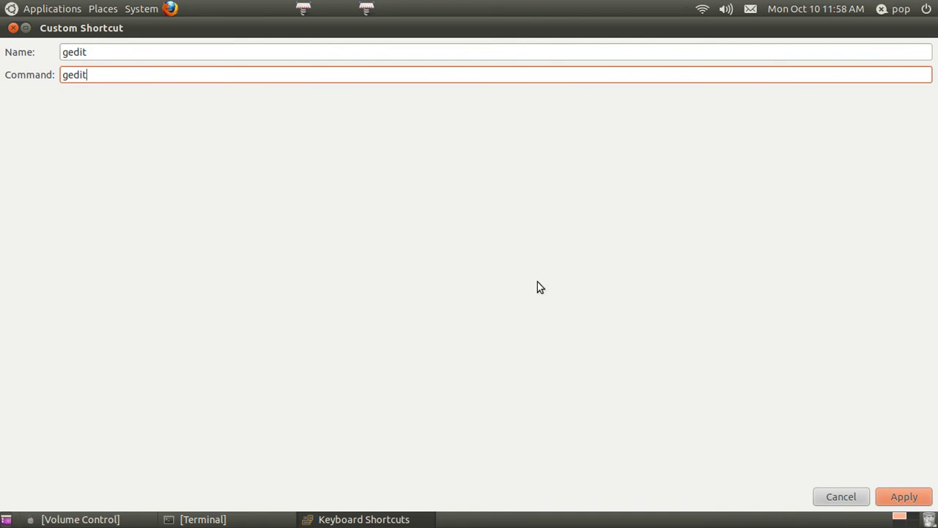
{"action": "left_click", "coordinate": [902, 497]}
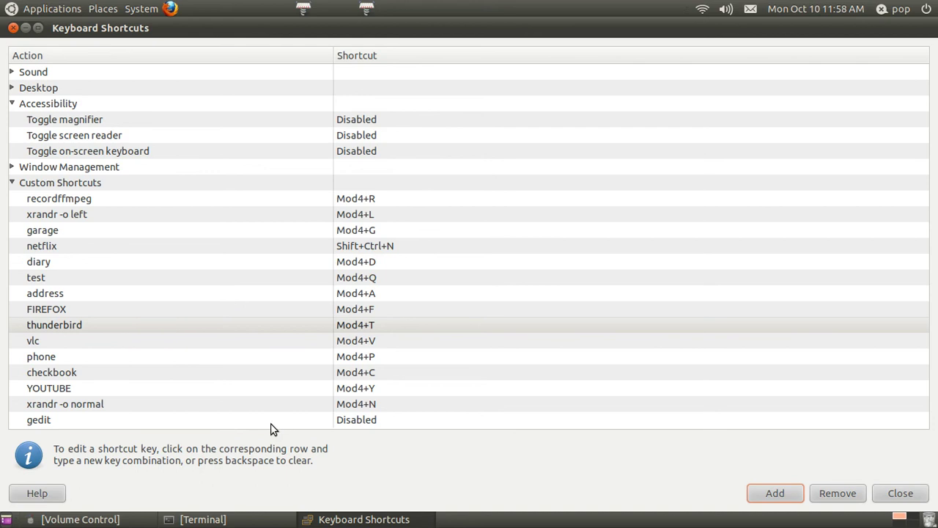
Step: Assign Super+E (Mod4+E) to the gedit entry and close the test gedit window it opened
{"action": "left_click", "coordinate": [355, 423]}
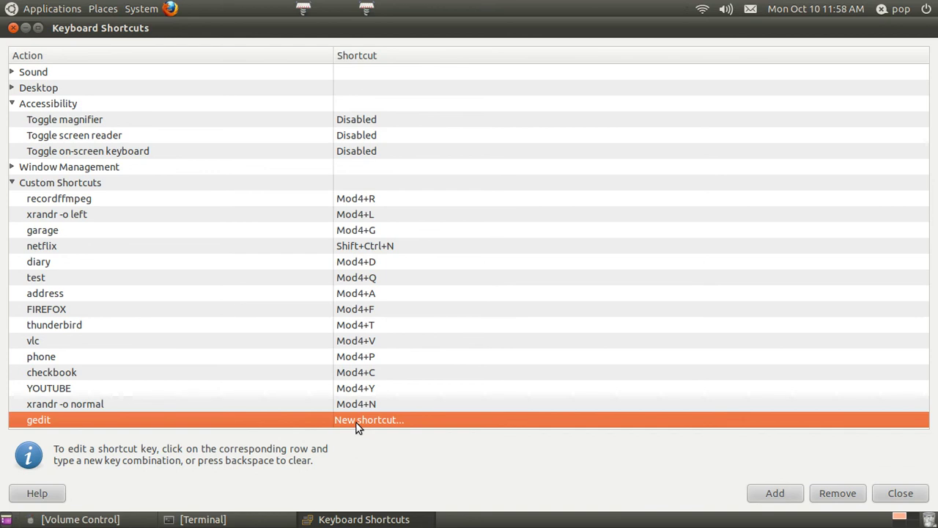
{"action": "key", "text": "super+e"}
{"action": "key", "text": "super+e"}
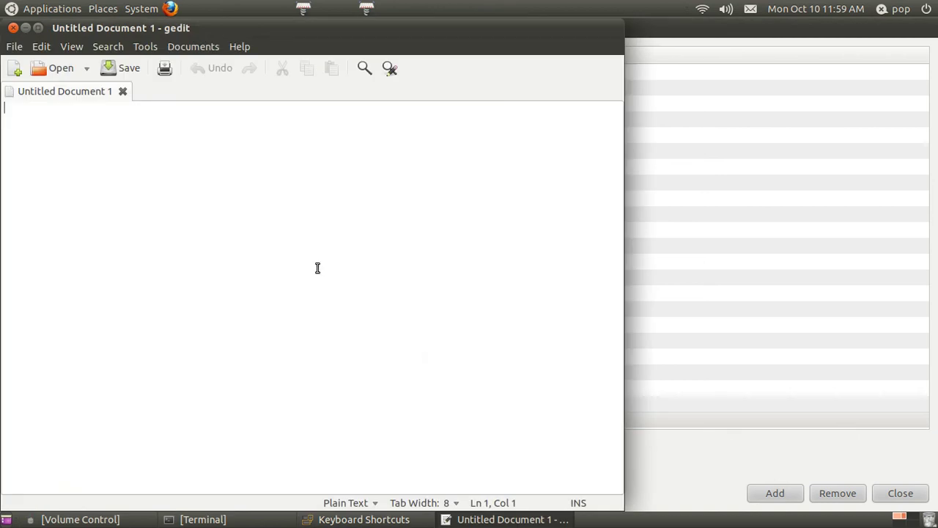
{"action": "left_click", "coordinate": [13, 28]}
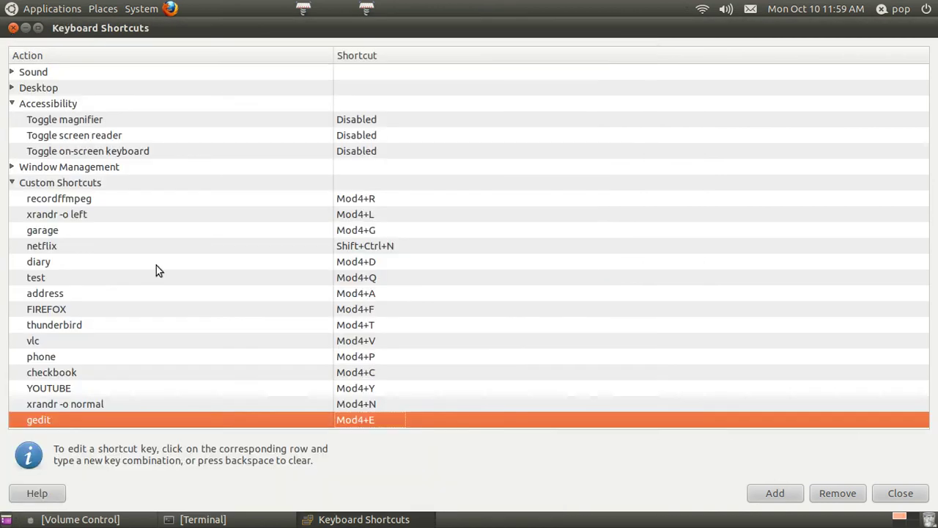
Step: Rebind the gedit shortcut to Alt+E, entering the combination twice to confirm it
{"action": "left_click", "coordinate": [388, 425]}
{"action": "key", "text": "alt+e"}
{"action": "left_click", "coordinate": [387, 423]}
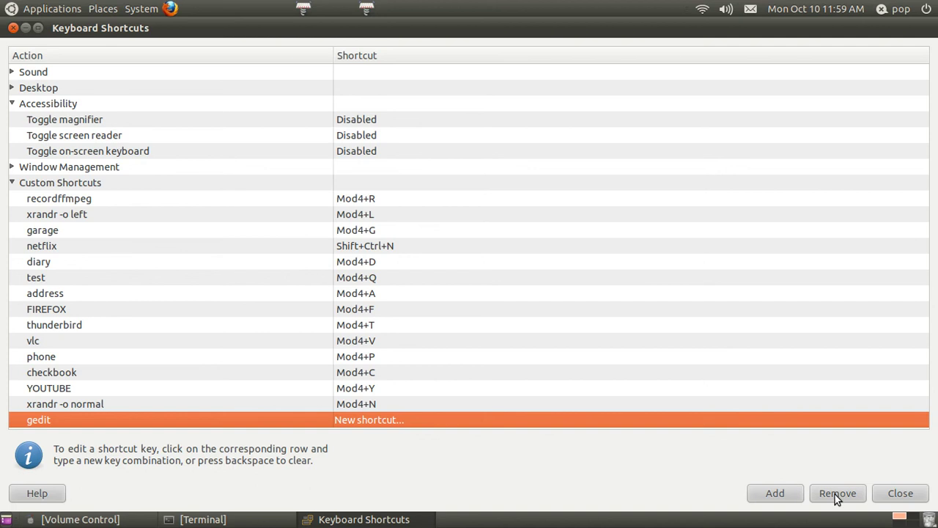
{"action": "key", "text": "alt+e"}
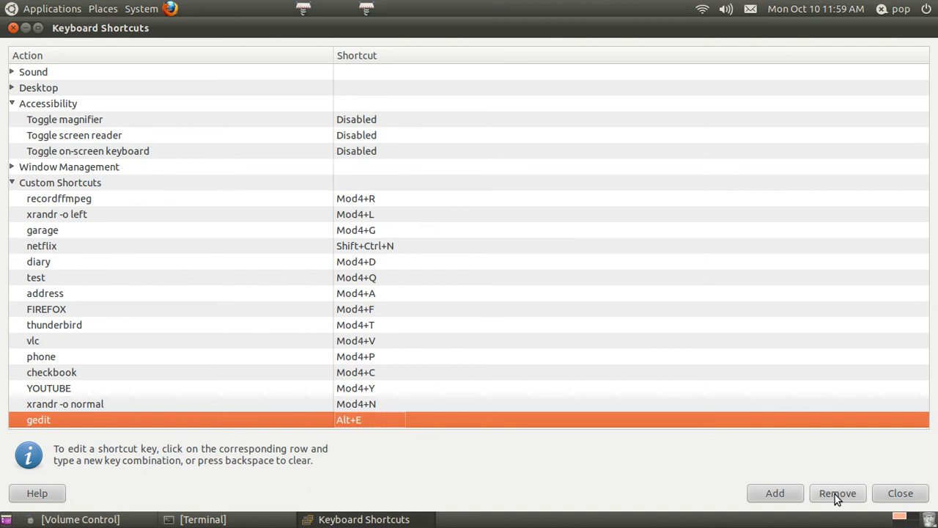